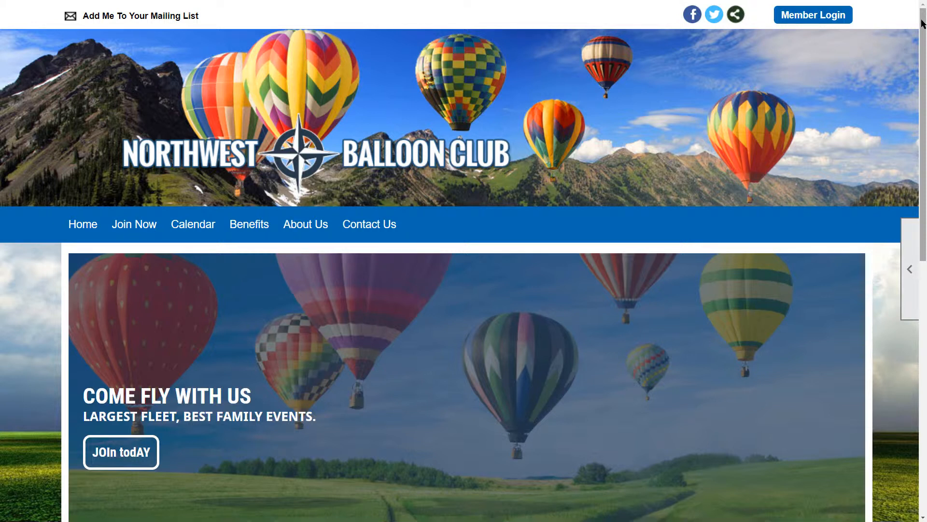
Sign in as an administrator to reach the members' view with Control Panel access
{"action": "middle_click", "coordinate": [923, 19]}
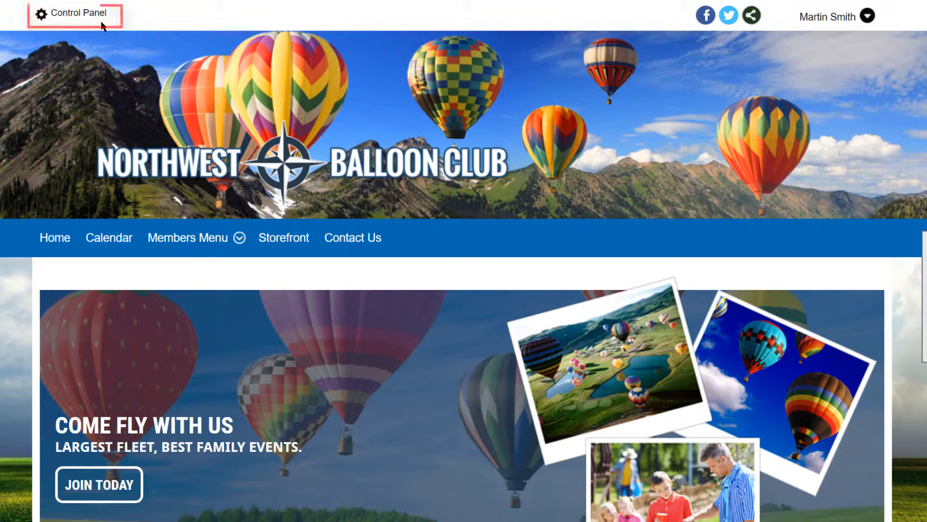
Go from the Control Panel's Website area to the Mobile Website Setup page
{"action": "left_click", "coordinate": [79, 13]}
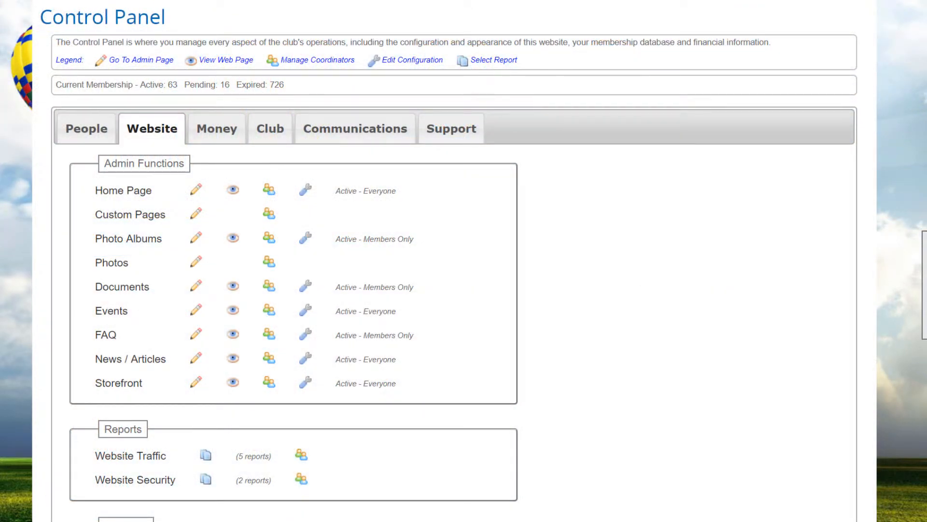
{"action": "scroll", "coordinate": [465, 261], "scroll_direction": "down", "scroll_amount": 4}
{"action": "scroll", "coordinate": [464, 260], "scroll_direction": "down", "scroll_amount": 4}
{"action": "scroll", "coordinate": [464, 261], "scroll_direction": "down", "scroll_amount": 4}
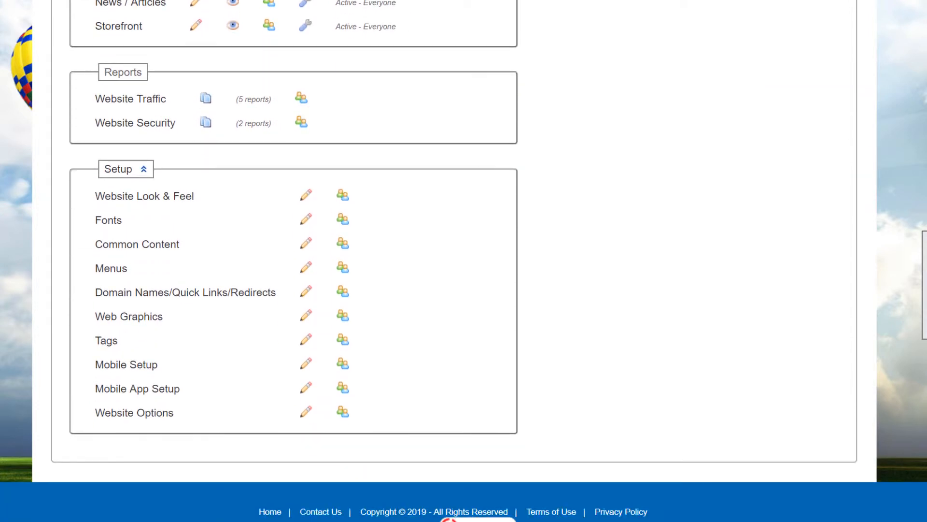
{"action": "left_click", "coordinate": [306, 364]}
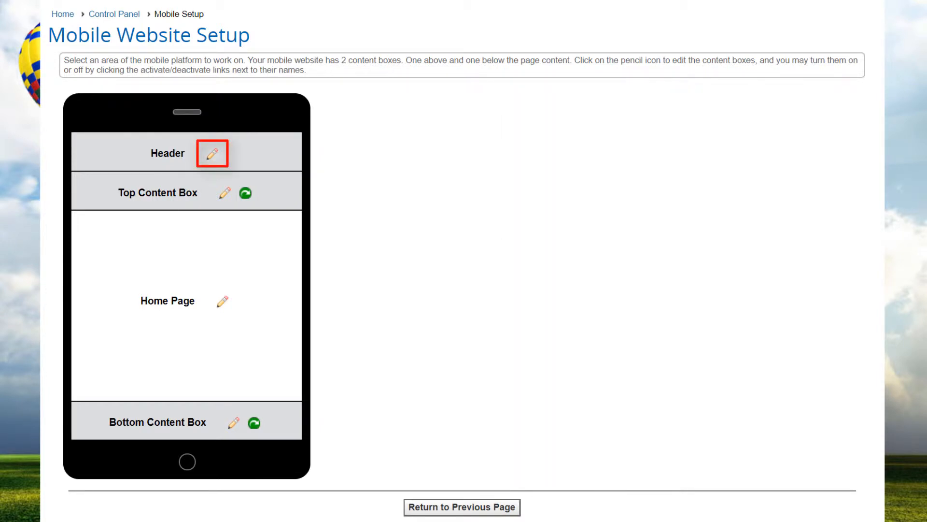
Start editing the mobile header, currently showing the mountain panorama background
{"action": "left_click", "coordinate": [212, 153]}
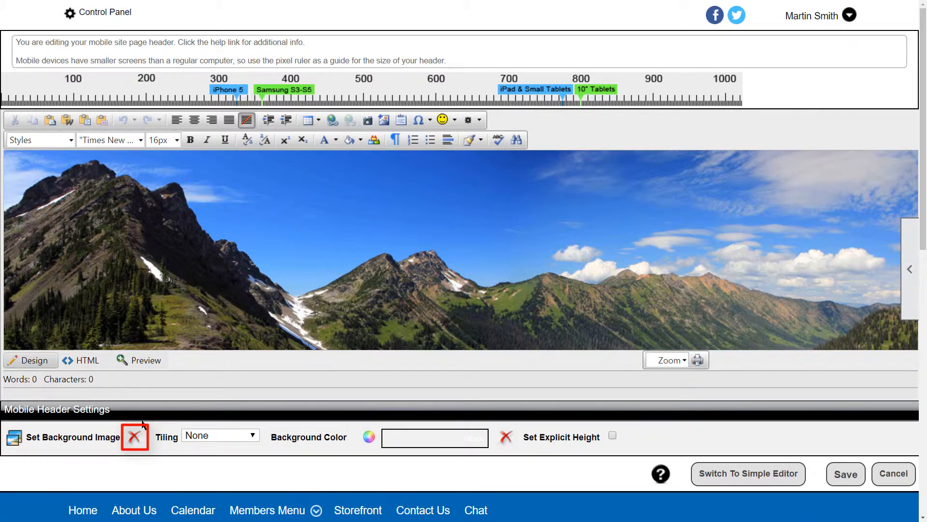
Replace the mountain header background with the header_sky-500.png sky image
{"action": "left_click", "coordinate": [135, 438]}
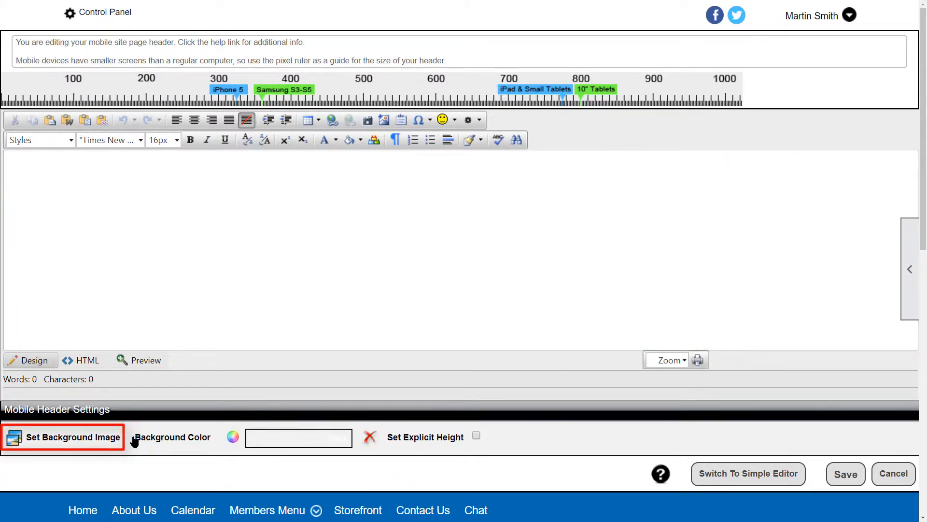
{"action": "left_click", "coordinate": [116, 437]}
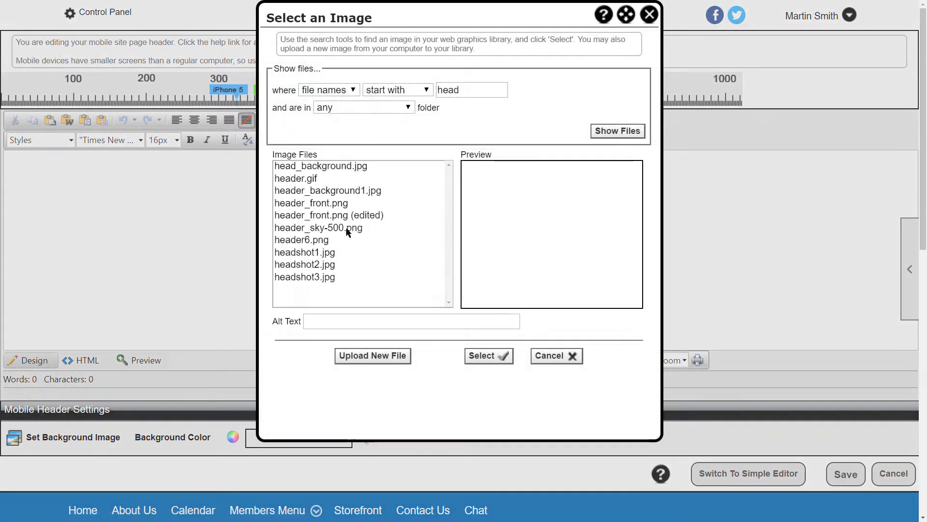
{"action": "left_click", "coordinate": [348, 227]}
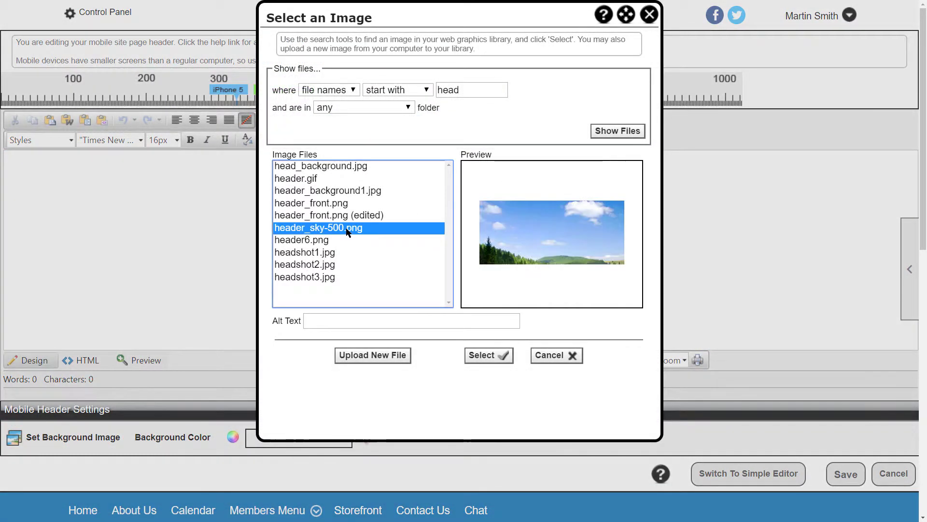
{"action": "left_click", "coordinate": [496, 359]}
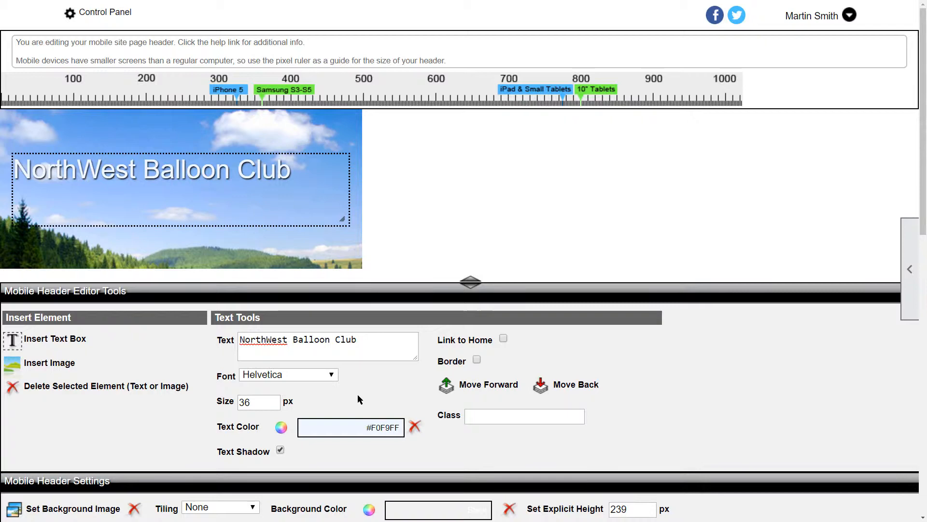
{"action": "scroll", "coordinate": [543, 420], "scroll_direction": "down", "scroll_amount": 2}
{"action": "scroll", "coordinate": [609, 432], "scroll_direction": "down", "scroll_amount": 2}
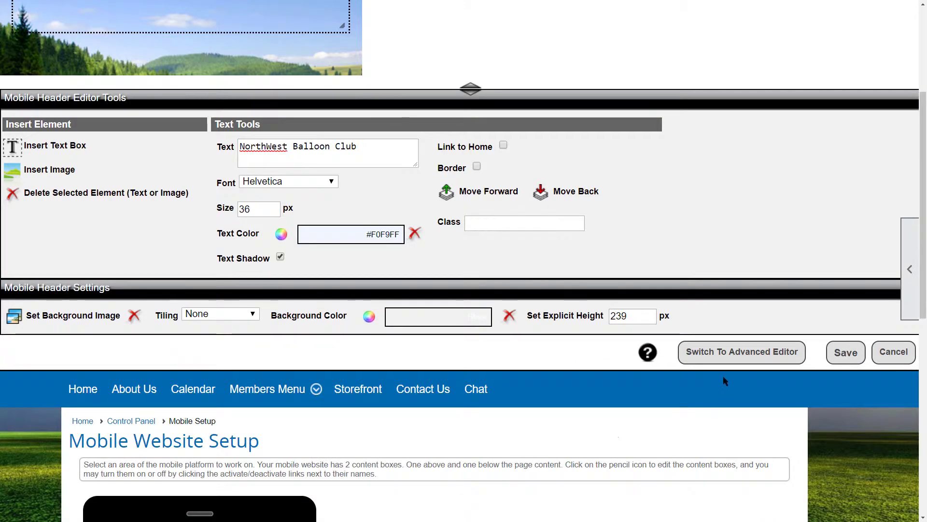
Save the mobile header with its new sky background
{"action": "left_click", "coordinate": [846, 351]}
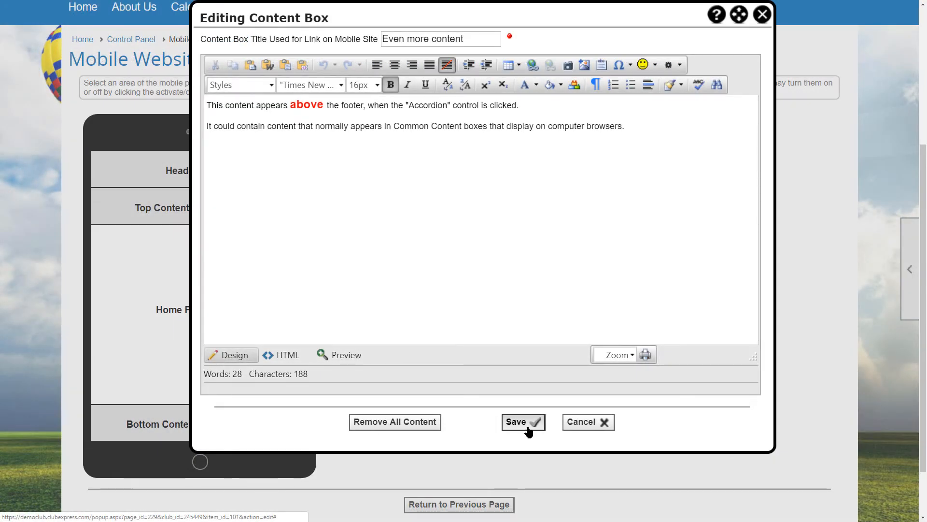
Save the bottom content box edits and deactivate the bottom content box
{"action": "left_click", "coordinate": [524, 422]}
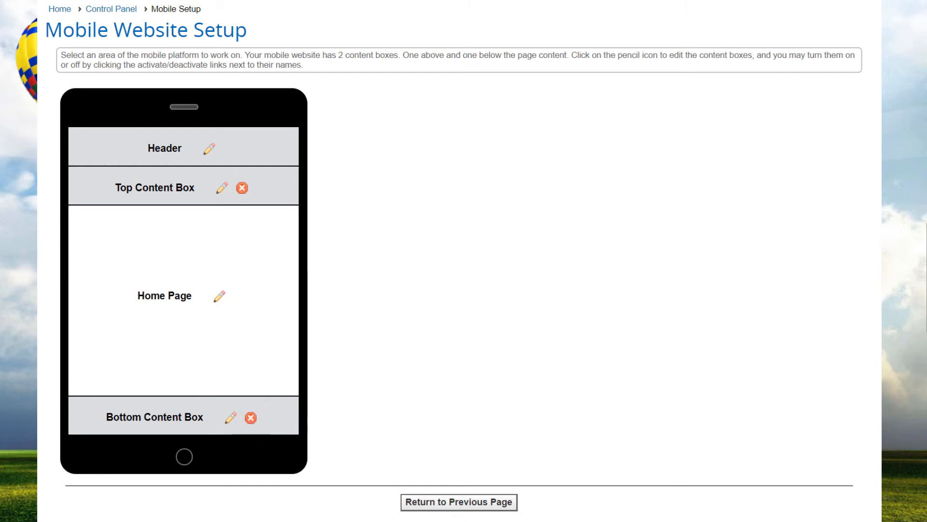
{"action": "left_click", "coordinate": [252, 418]}
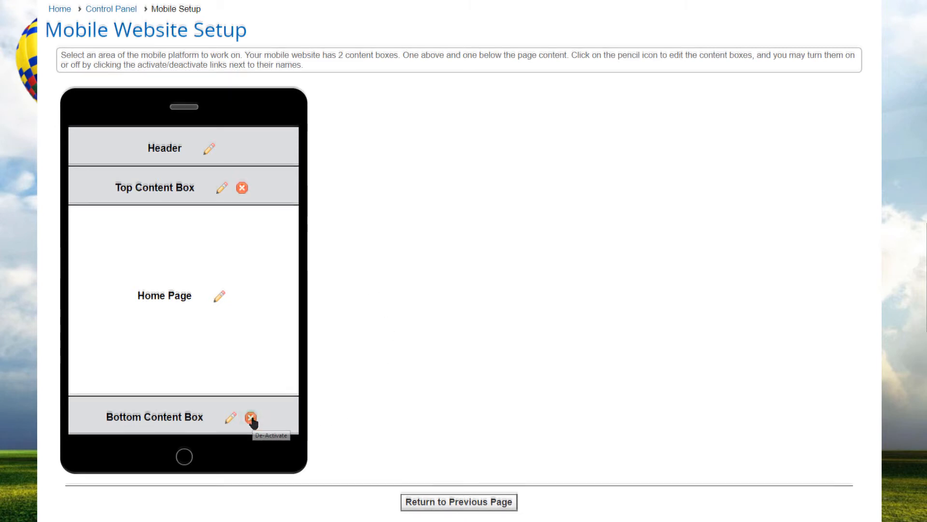